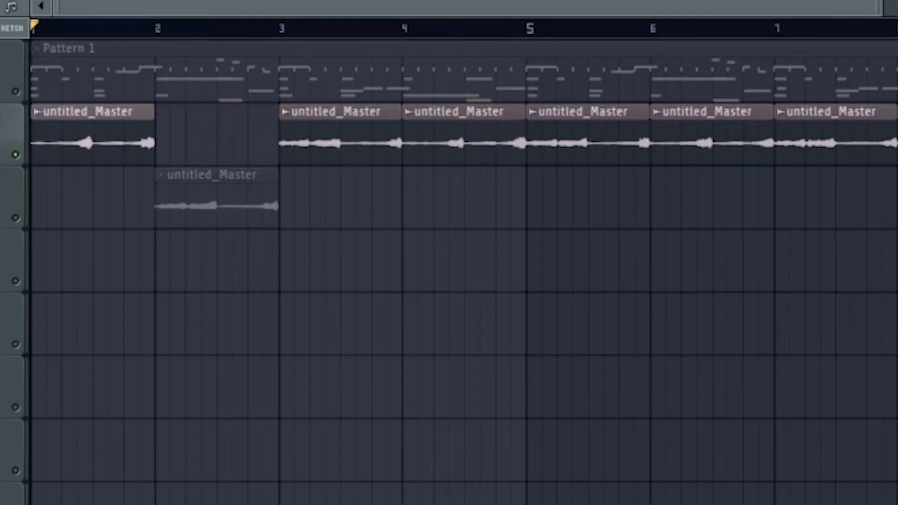
# Move the untitled_Master clip at bar 2 up onto the first playlist track to close the gap, and play it back.
pyautogui.press('space')
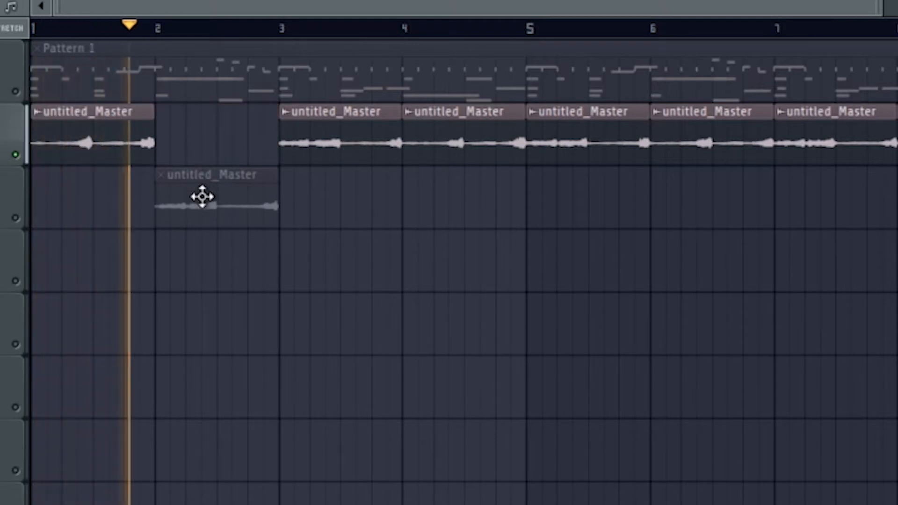
pyautogui.moveTo(212, 199); pyautogui.dragTo(212, 128)
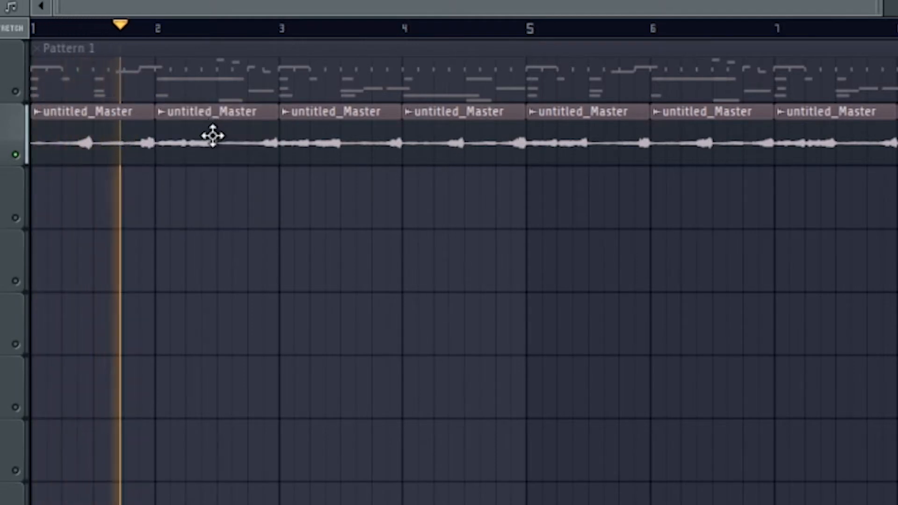
pyautogui.press('space')
pyautogui.press('space')
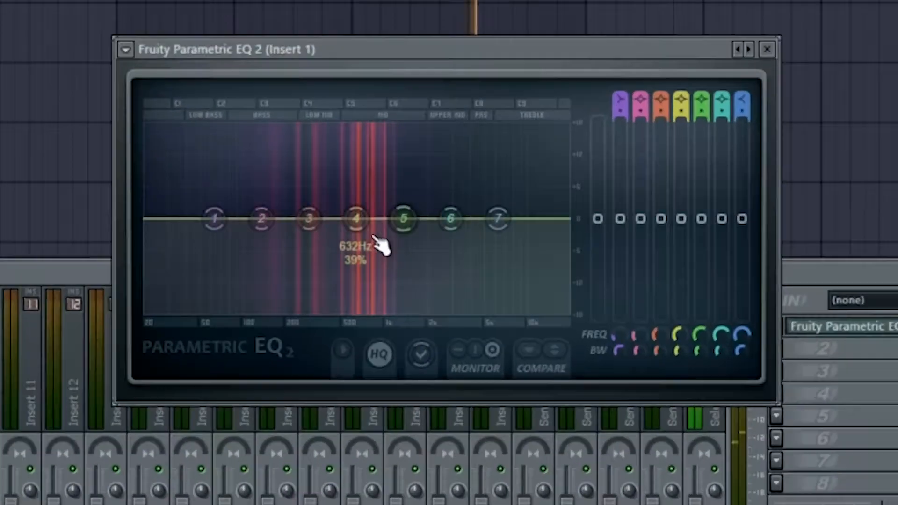
# Shape the Fruity Parametric EQ 2 curve with a dip around 274 Hz and a roll-off of the low end.
pyautogui.moveTo(357, 217); pyautogui.dragTo(301, 277)
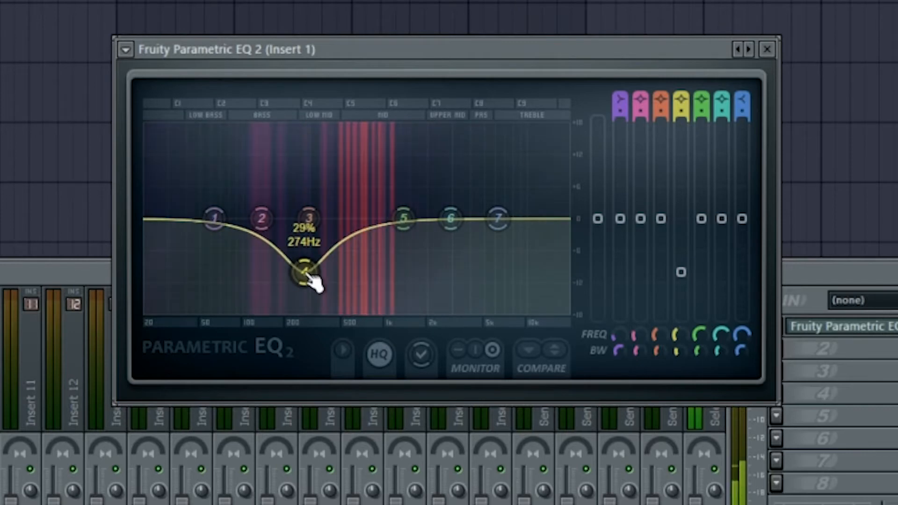
pyautogui.moveTo(214, 218); pyautogui.dragTo(210, 293)
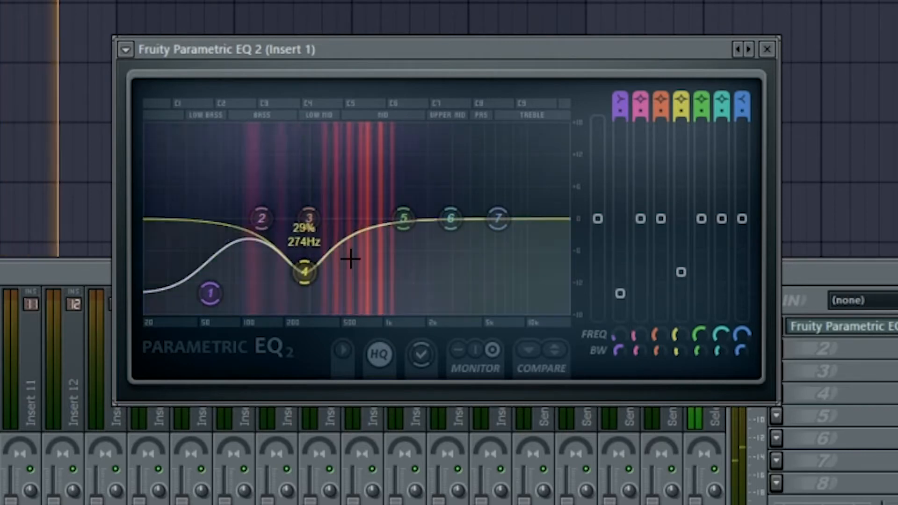
pyautogui.moveTo(404, 218); pyautogui.dragTo(405, 225)
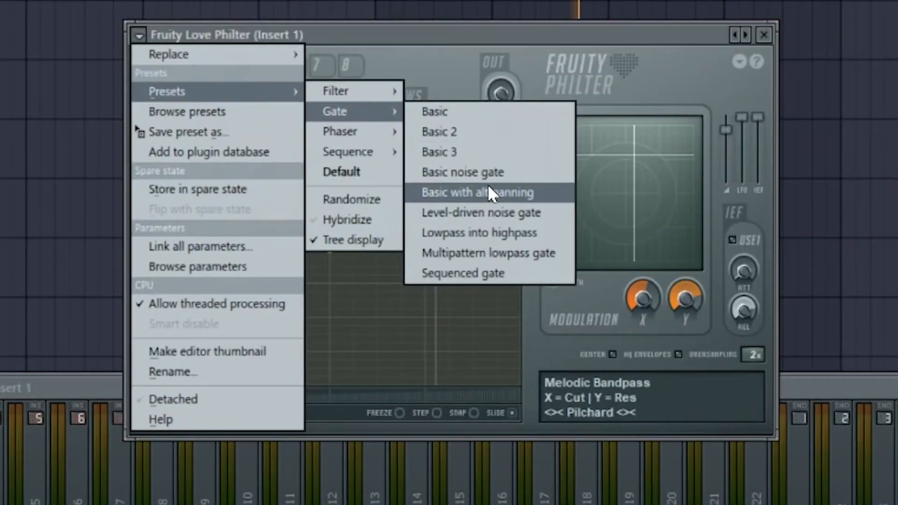
# Load the Gate preset Basic noise gate into Fruity Love Philter on the insert.
pyautogui.click(487, 192)
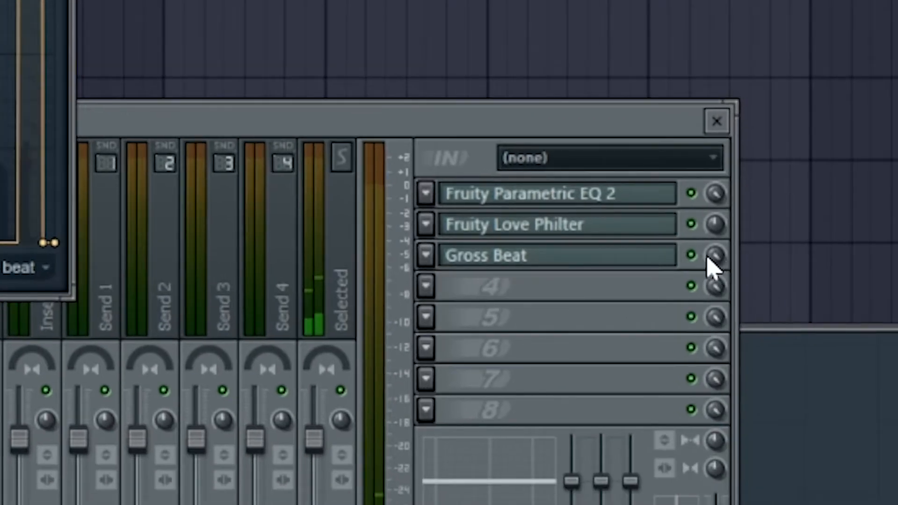
pyautogui.click(708, 259)
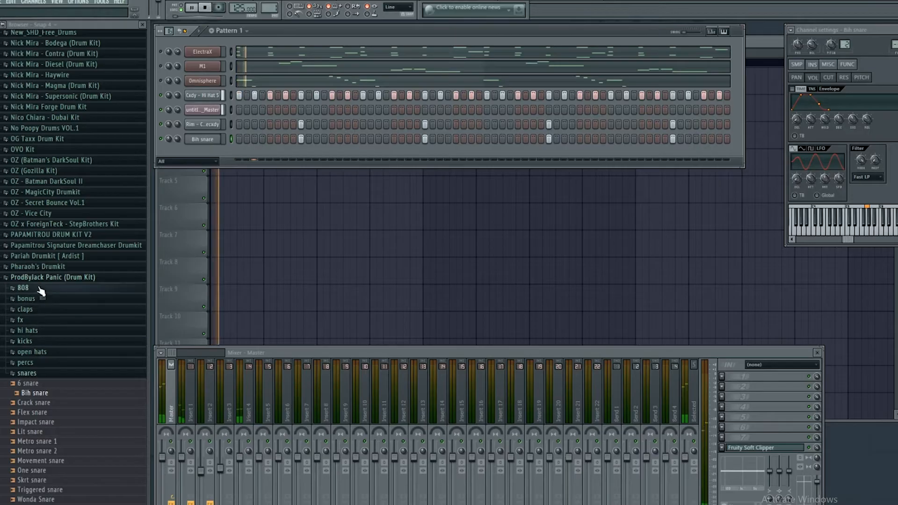
pyautogui.click(41, 277)
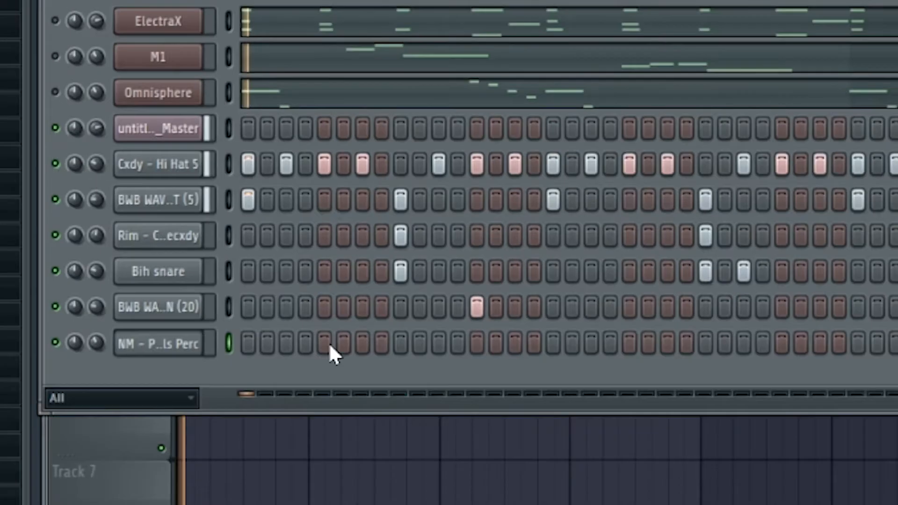
# Review the melody channels' notes in the piano roll while playing the pattern.
pyautogui.click(328, 342)
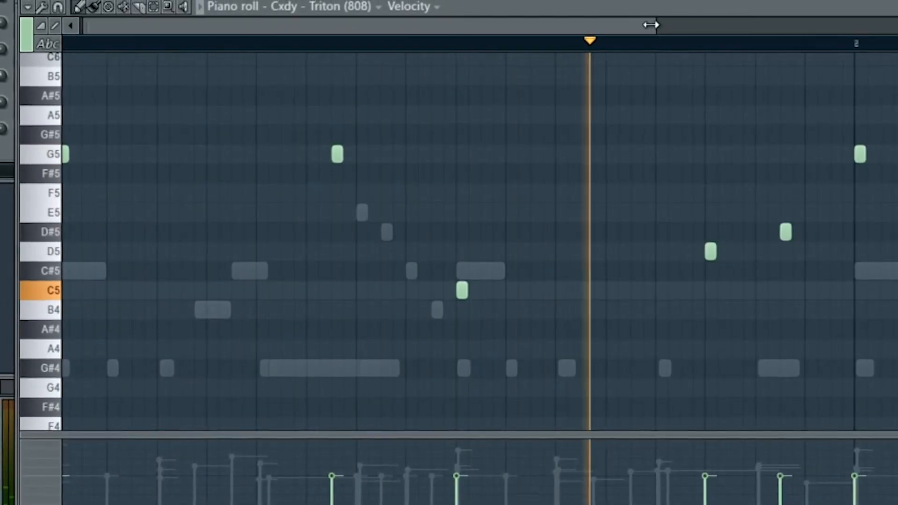
pyautogui.moveTo(650, 25); pyautogui.dragTo(891, 25)
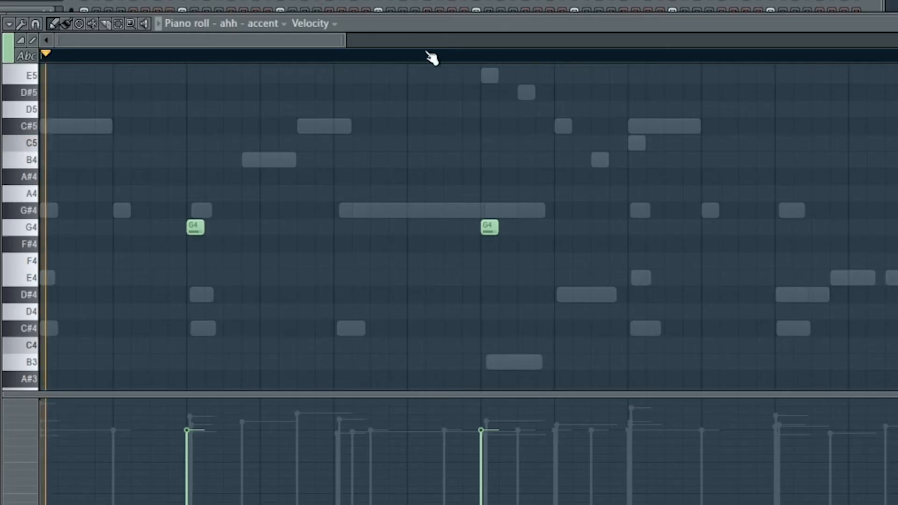
pyautogui.moveTo(344, 39); pyautogui.dragTo(784, 60)
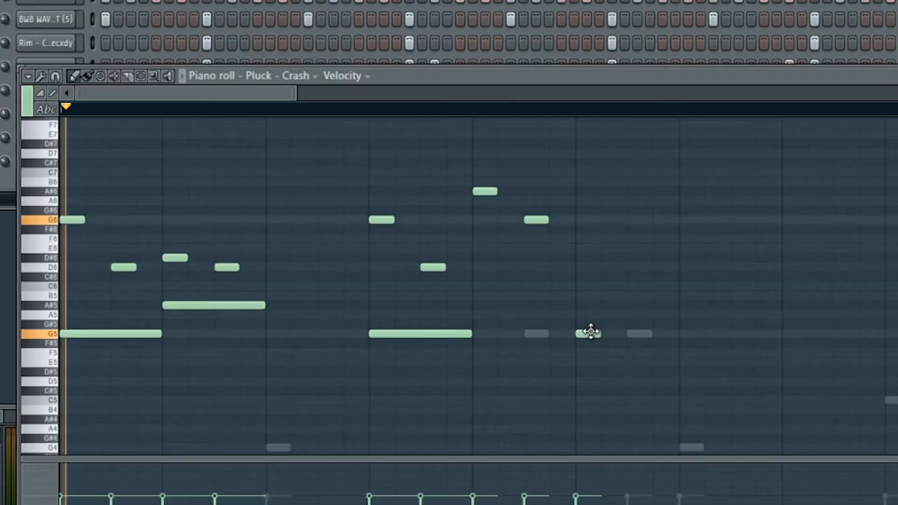
pyautogui.press('space')
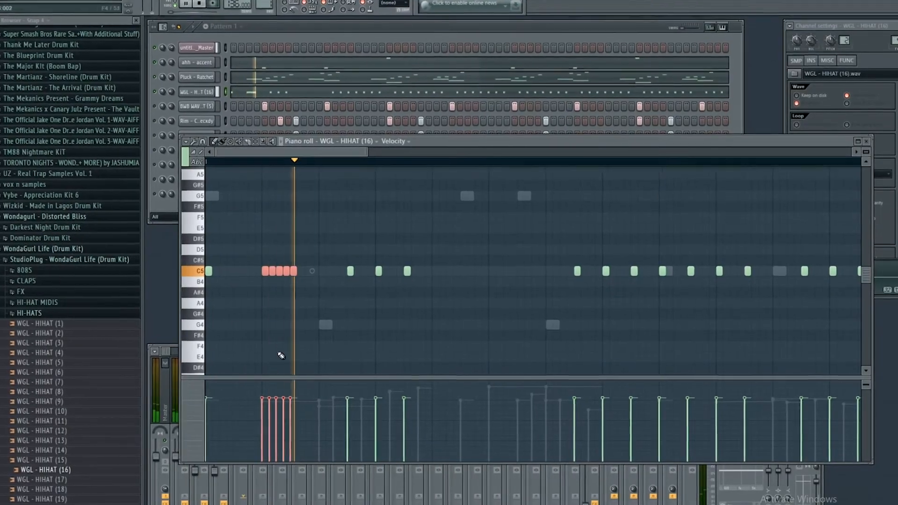
# Add a hi-hat note right after the C5 hi-hat roll and lower its velocity slightly.
pyautogui.press('space')
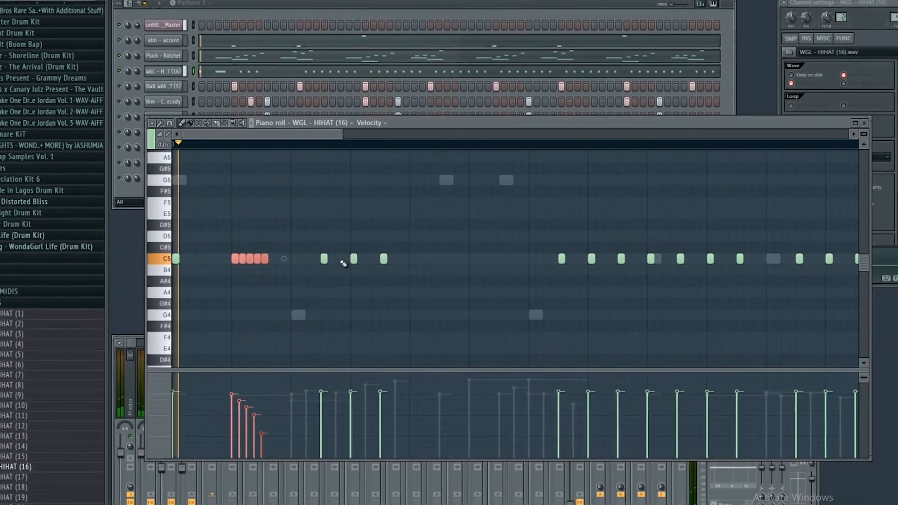
pyautogui.press('space')
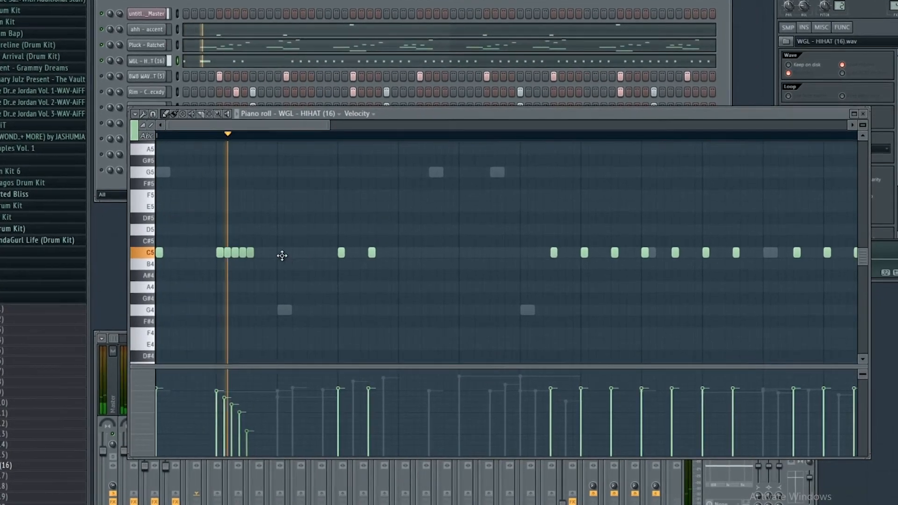
pyautogui.click(297, 251)
pyautogui.press('space')
pyautogui.press('space')
pyautogui.moveTo(295, 410); pyautogui.dragTo(295, 399)
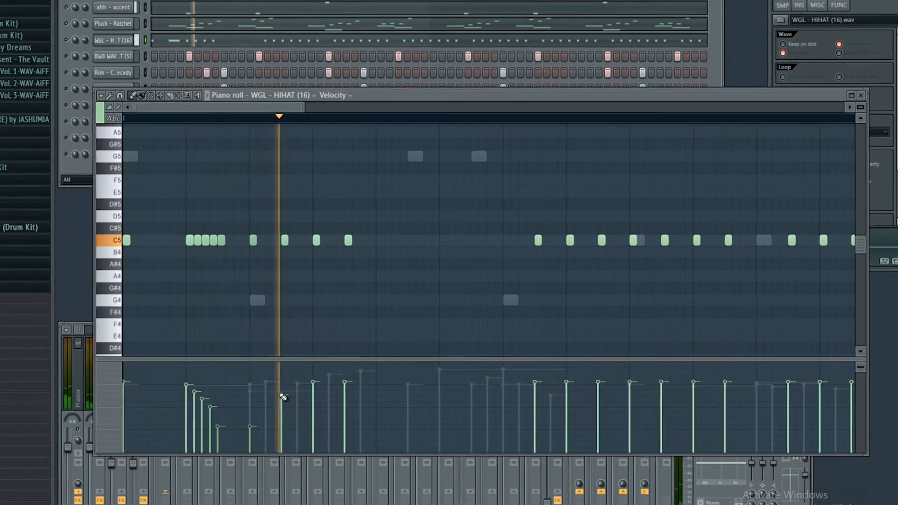
# Delete one hi-hat note and shift a later hi-hat note slightly to the right.
pyautogui.rightClick(318, 242)
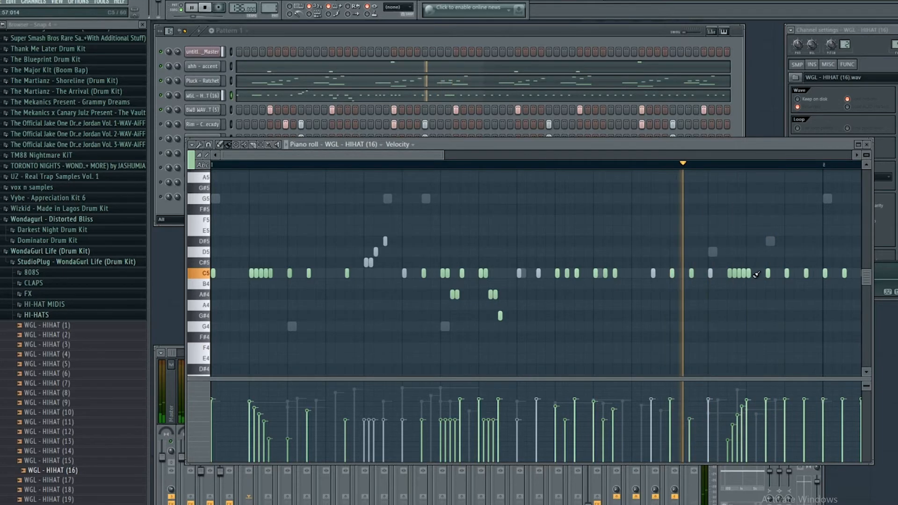
pyautogui.moveTo(771, 275); pyautogui.dragTo(782, 273)
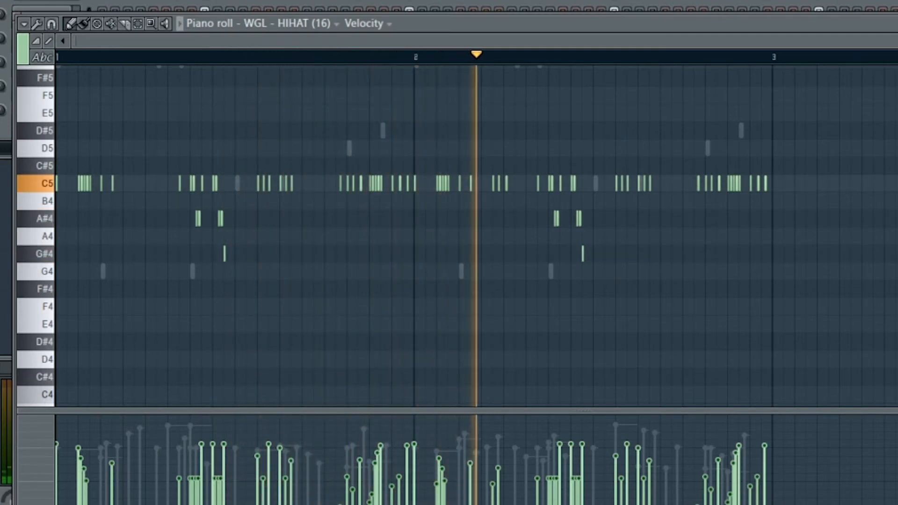
pyautogui.press('space')
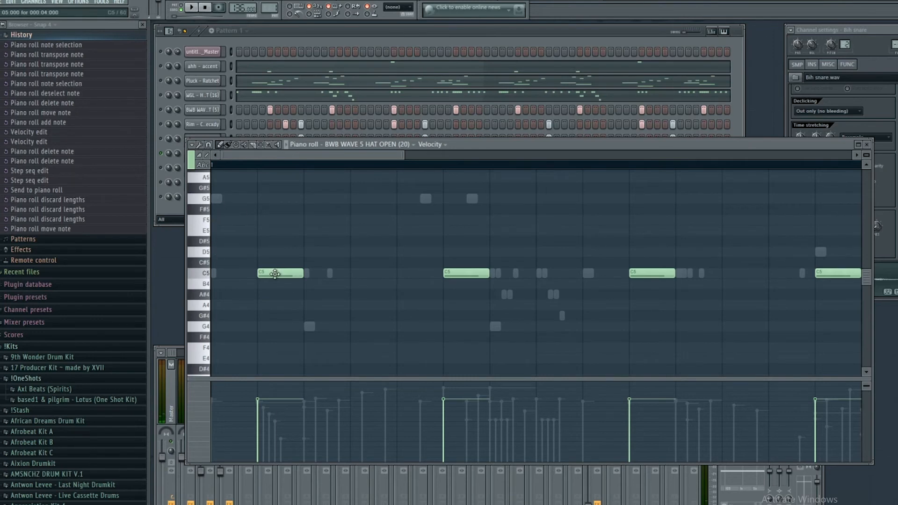
# Place an open hi-hat note at C6 and, with snap at 1/2 step, shift it slightly later.
pyautogui.scroll(2, 318, 245)
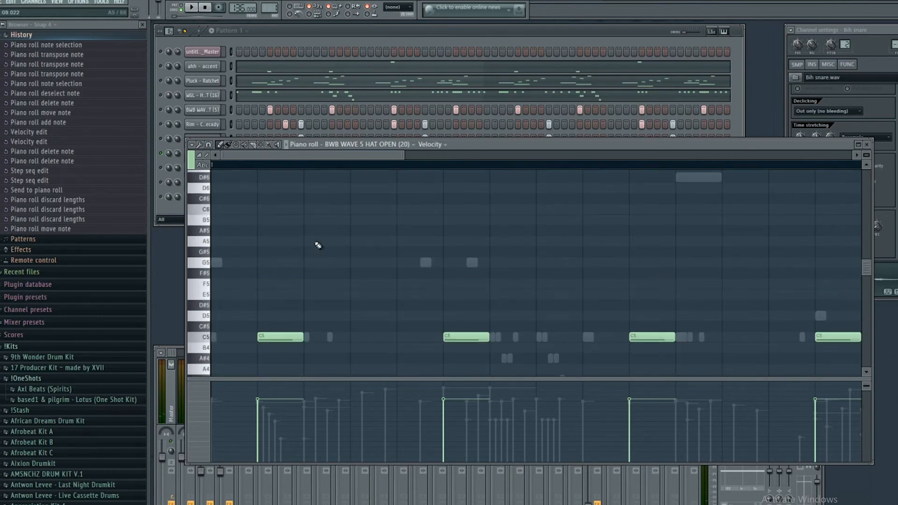
pyautogui.click(260, 209)
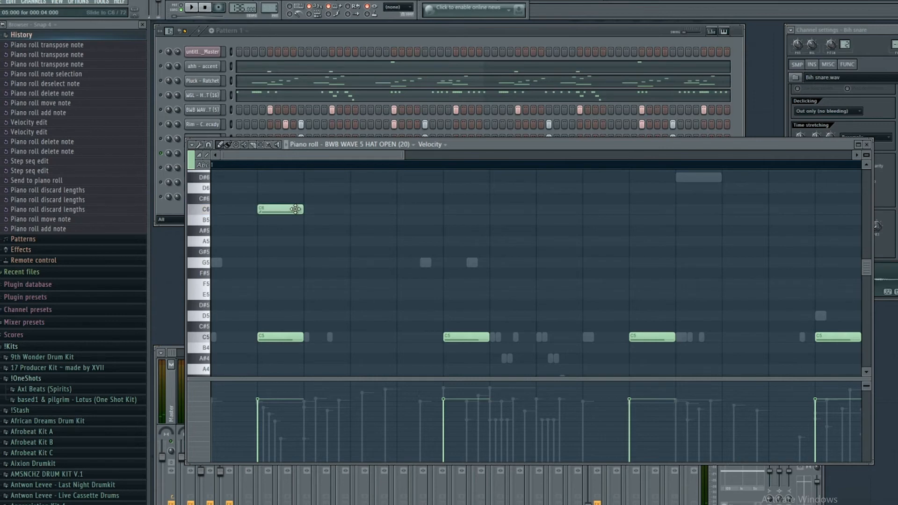
pyautogui.click(215, 156)
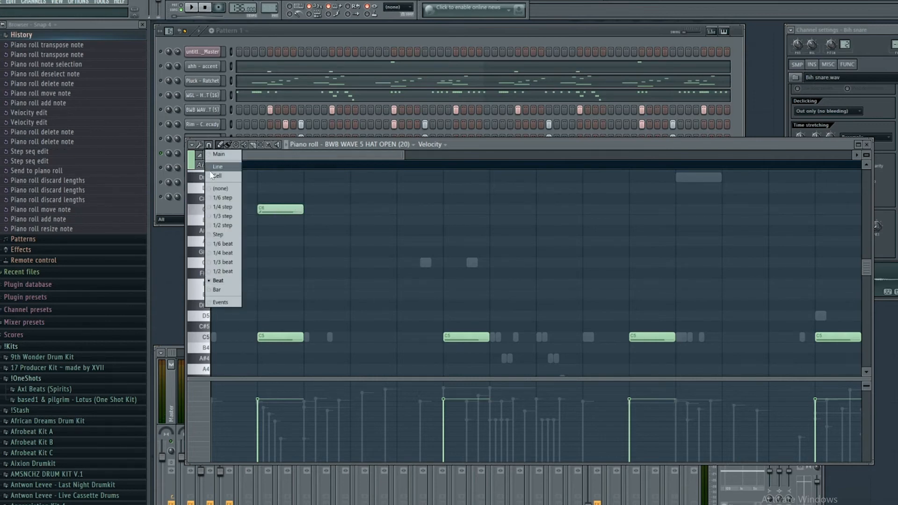
pyautogui.click(223, 225)
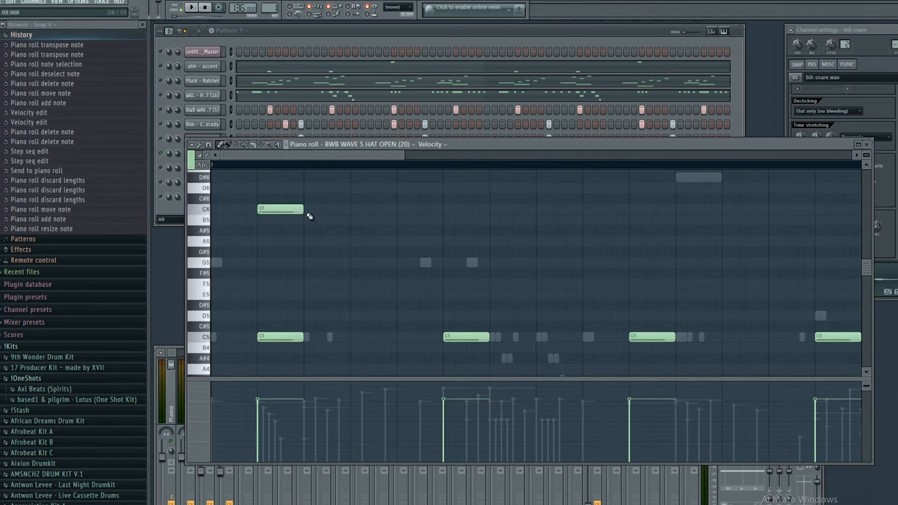
pyautogui.moveTo(270, 209); pyautogui.dragTo(286, 209)
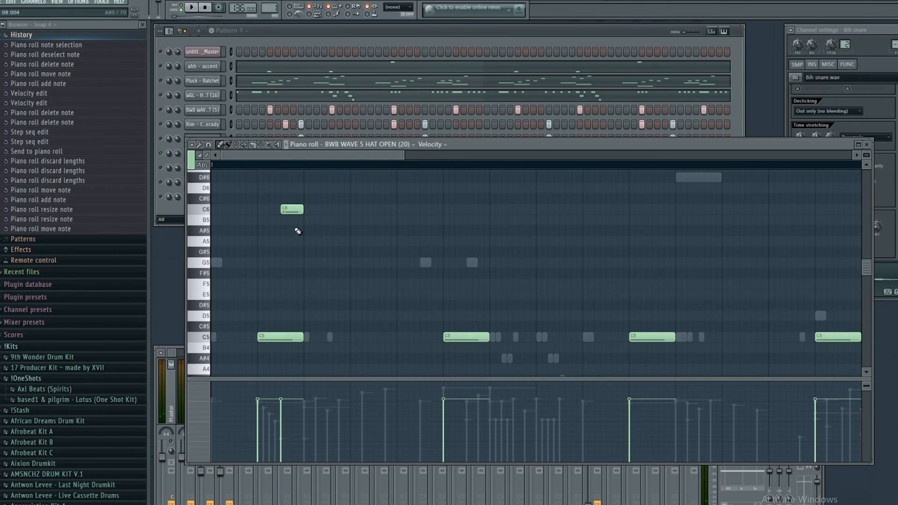
# Transpose the new open hi-hat note down two octaves to C4.
pyautogui.scroll(3, 297, 230)
pyautogui.scroll(-3, 297, 230)
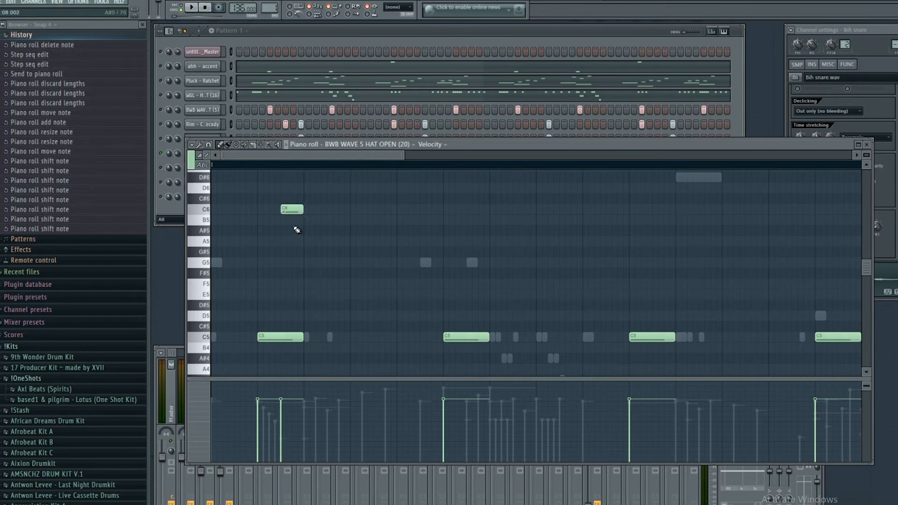
pyautogui.scroll(-3, 297, 230)
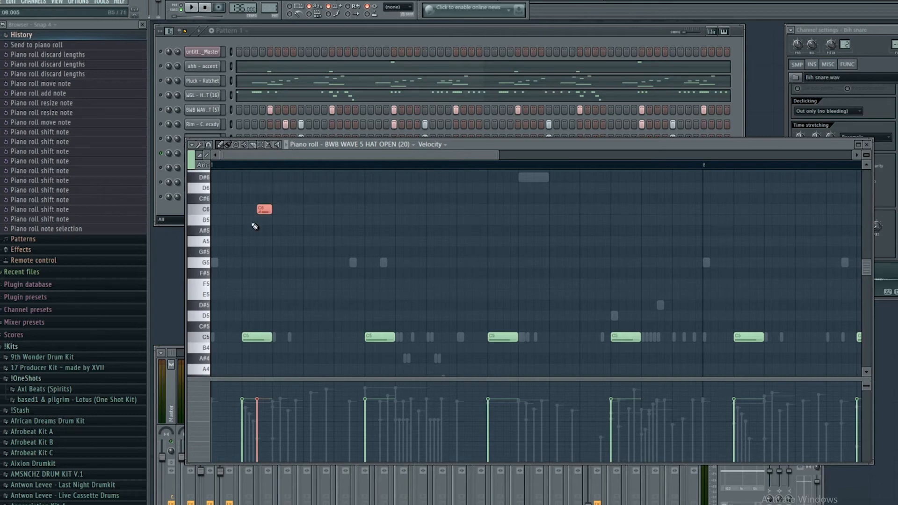
pyautogui.hotkey('ctrl', 'Down')
pyautogui.hotkey('ctrl', 'Down')
pyautogui.scroll(-3, 254, 227)
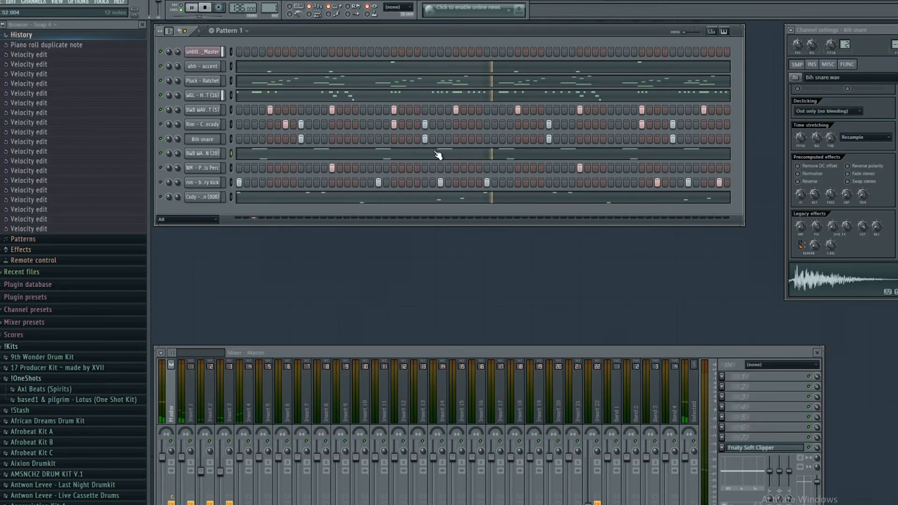
# Reopen the open hi-hat piano roll and scroll across the pattern.
pyautogui.click(438, 155)
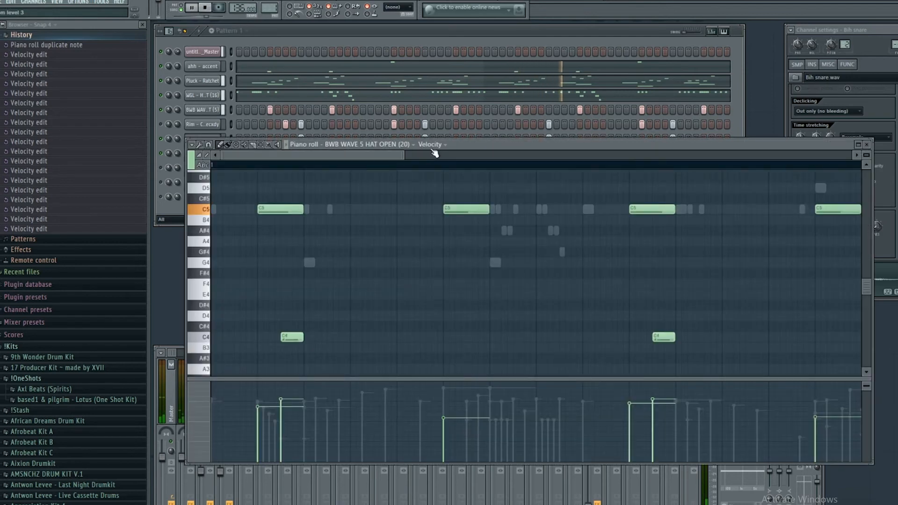
pyautogui.moveTo(402, 151); pyautogui.dragTo(851, 155)
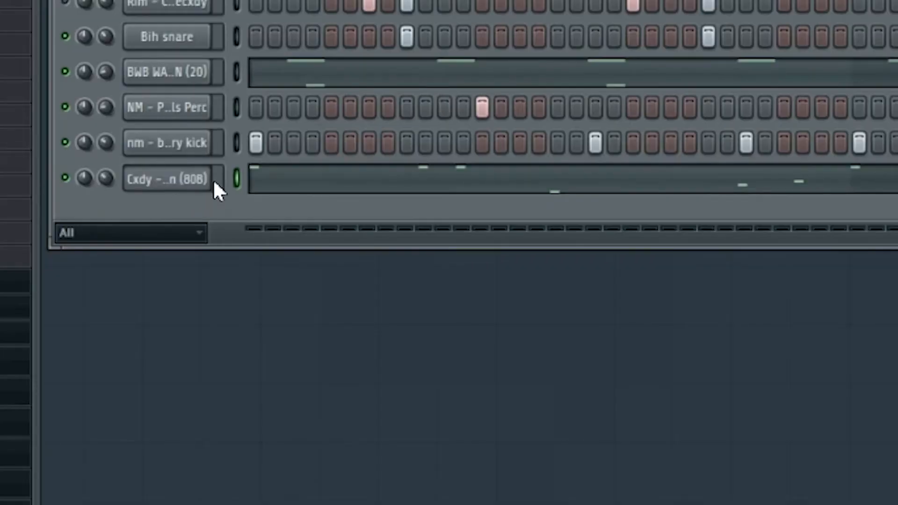
# Clone the Cxdy Triton (808) channel and paste the 808 notes into the clone.
pyautogui.rightClick(194, 183)
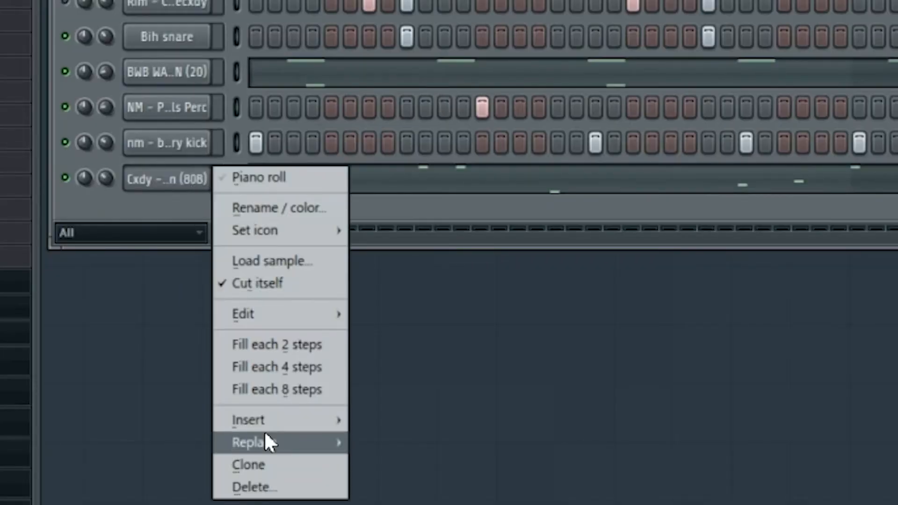
pyautogui.click(267, 467)
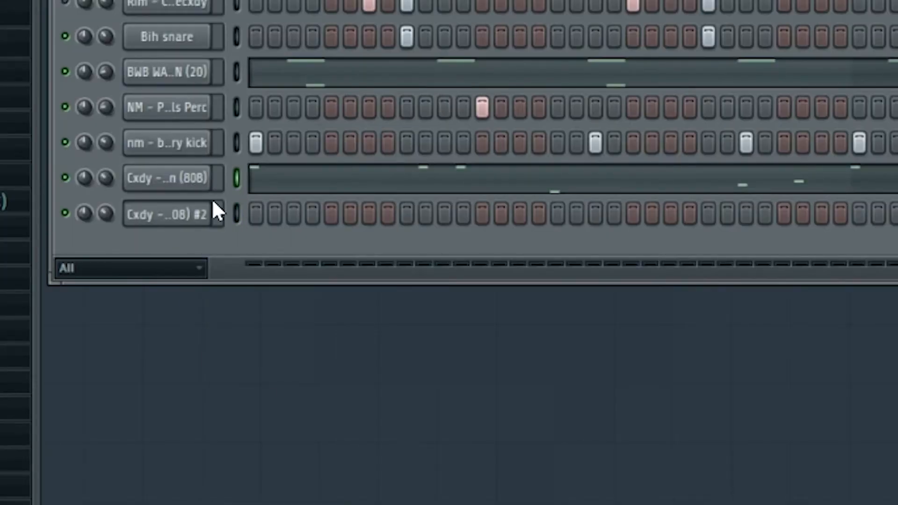
pyautogui.click(237, 213)
pyautogui.hotkey('ctrl', 'v')
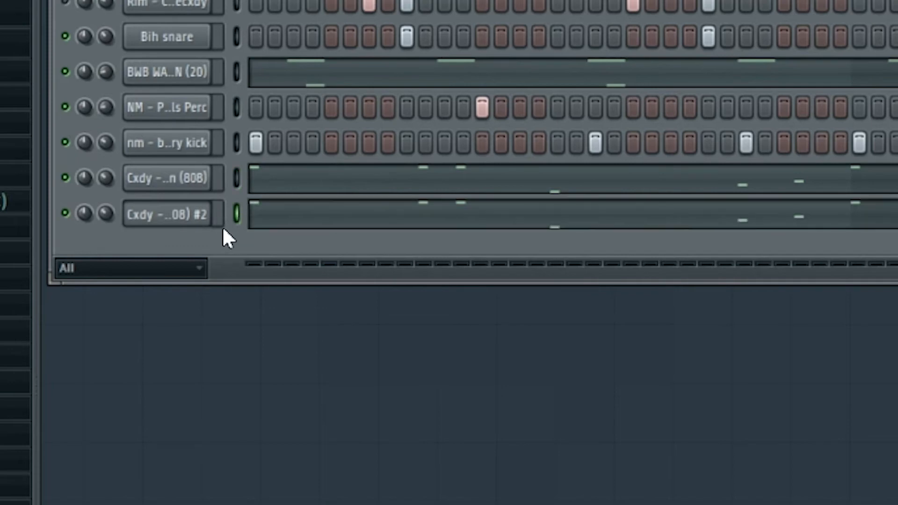
# Open the original 808 channel's piano roll and zoom out over its notes.
pyautogui.click(188, 181)
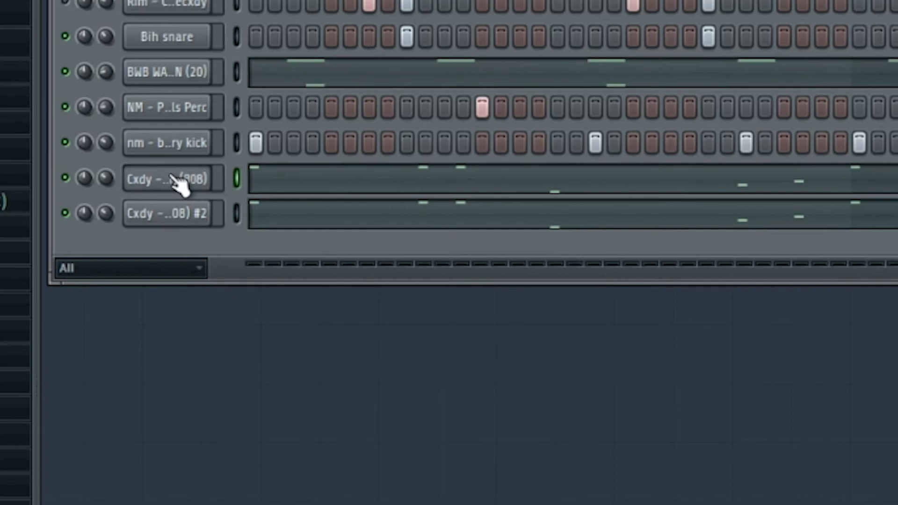
pyautogui.click(301, 186)
pyautogui.rightClick(89, 182)
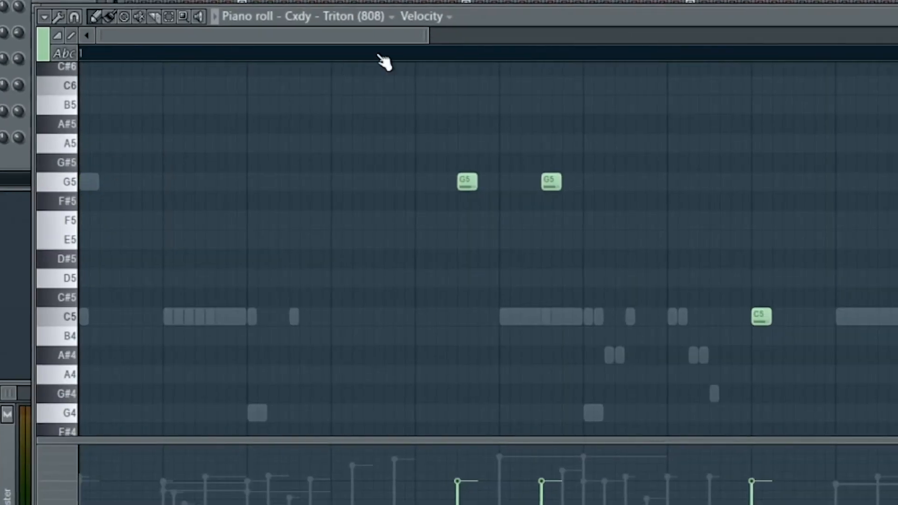
pyautogui.moveTo(425, 38); pyautogui.dragTo(884, 39)
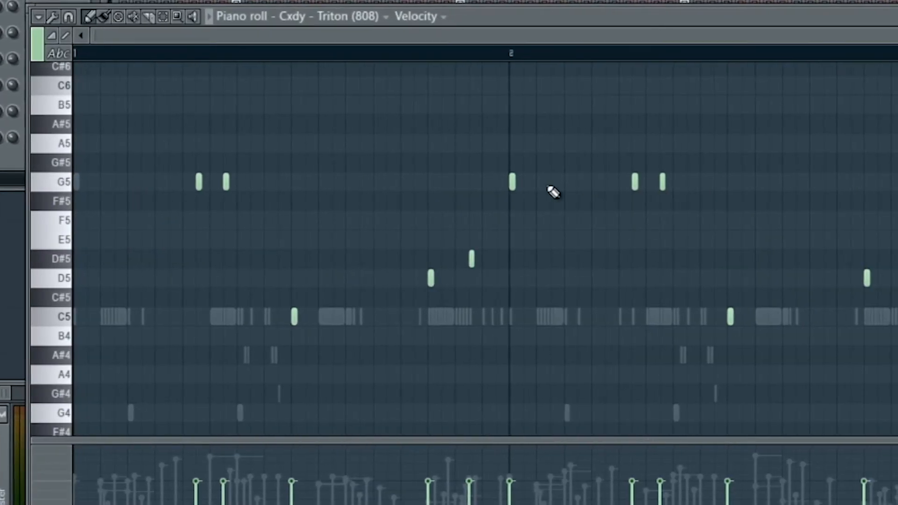
# Open the cloned Cxdy Triton (808) #2 channel's piano roll and shorten the first G5 note and both D5 notes slightly.
pyautogui.click(894, 16)
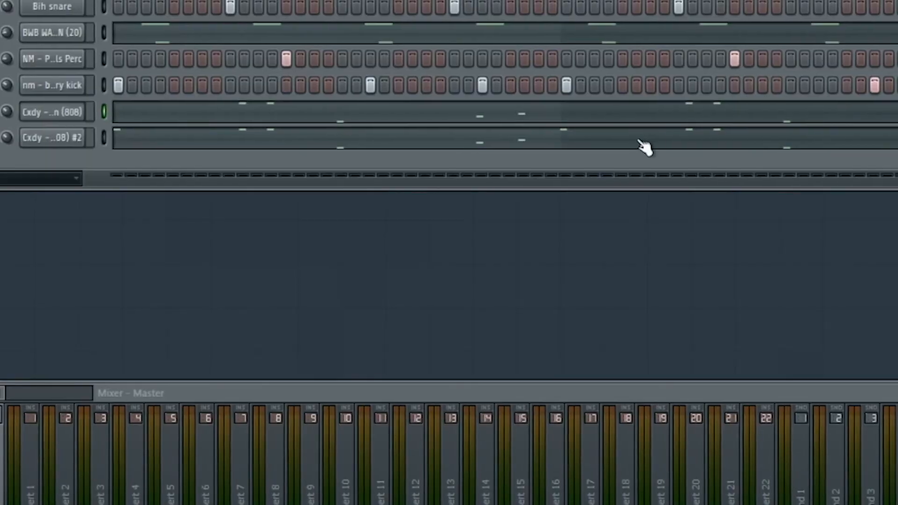
pyautogui.click(639, 139)
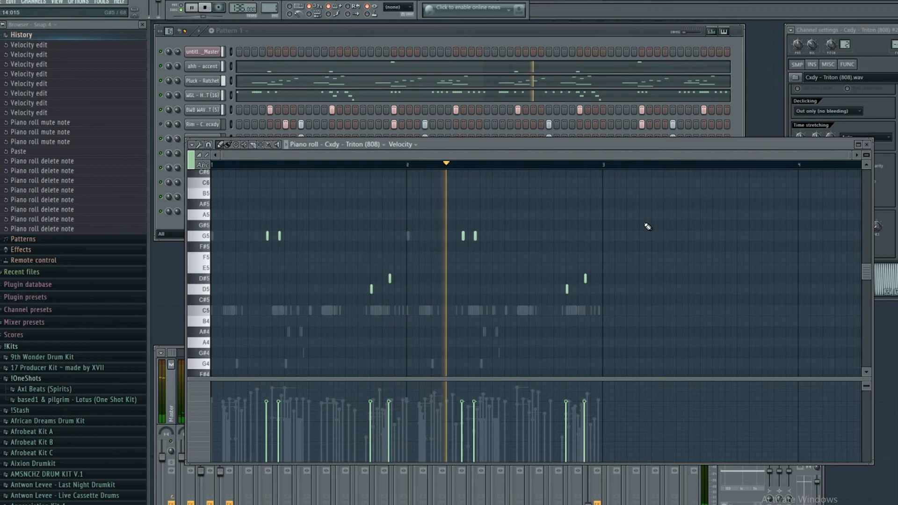
pyautogui.click(865, 144)
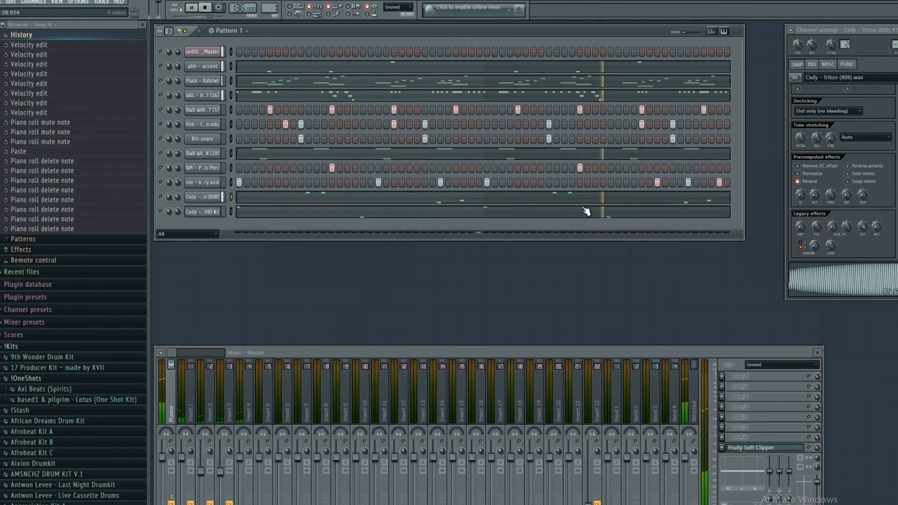
pyautogui.click(568, 213)
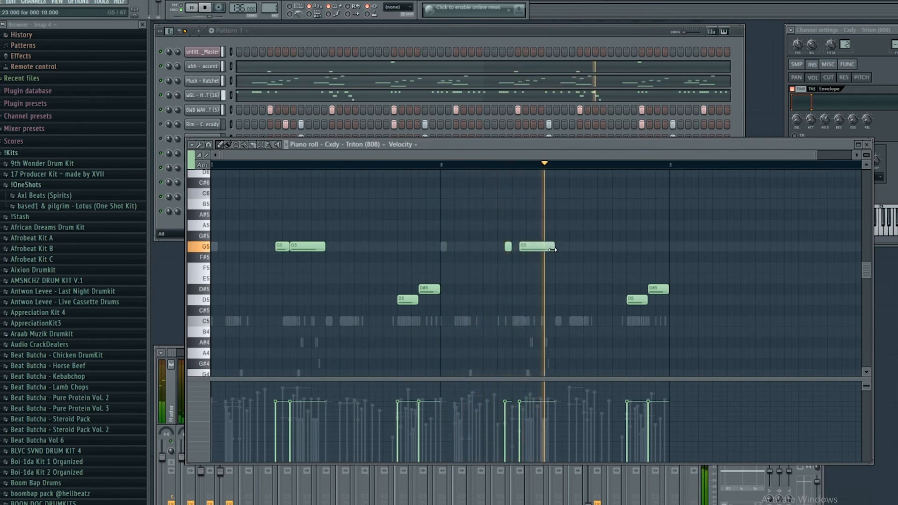
pyautogui.moveTo(283, 248); pyautogui.dragTo(279, 249)
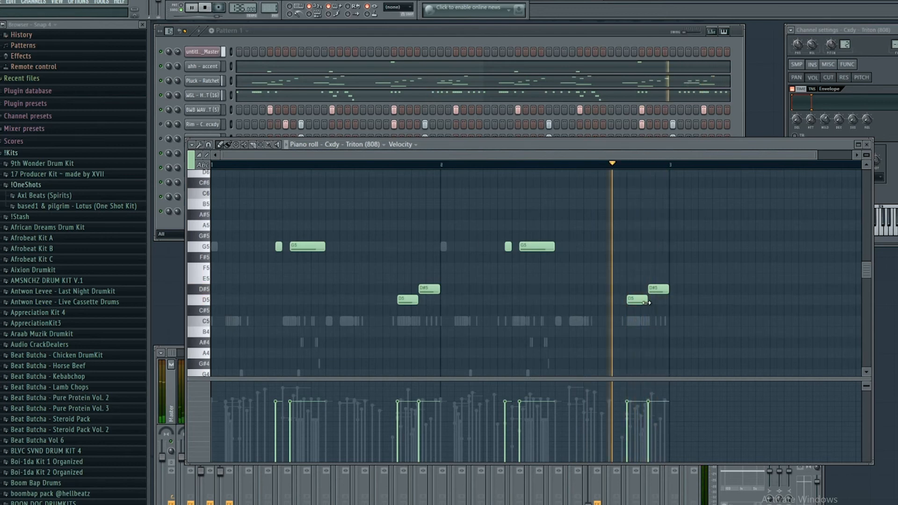
pyautogui.moveTo(647, 300); pyautogui.dragTo(640, 300)
pyautogui.moveTo(415, 298); pyautogui.dragTo(410, 303)
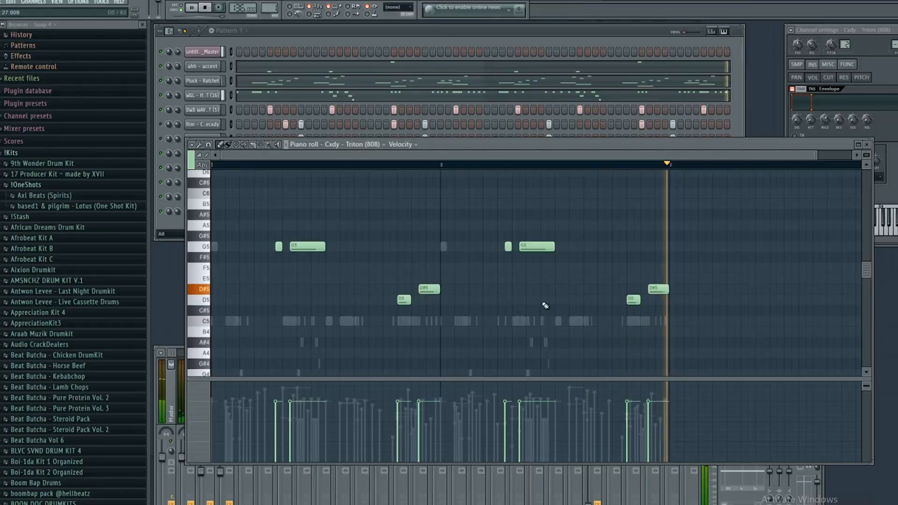